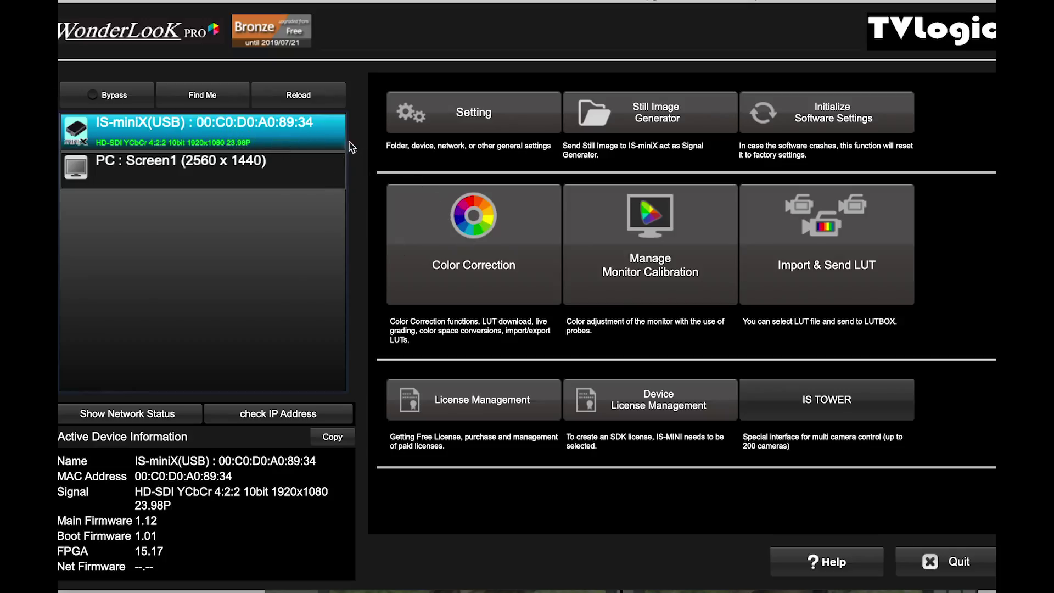
- Open the Color Correction workspace for the IS-miniX device from the launcher
left_click(490, 218)
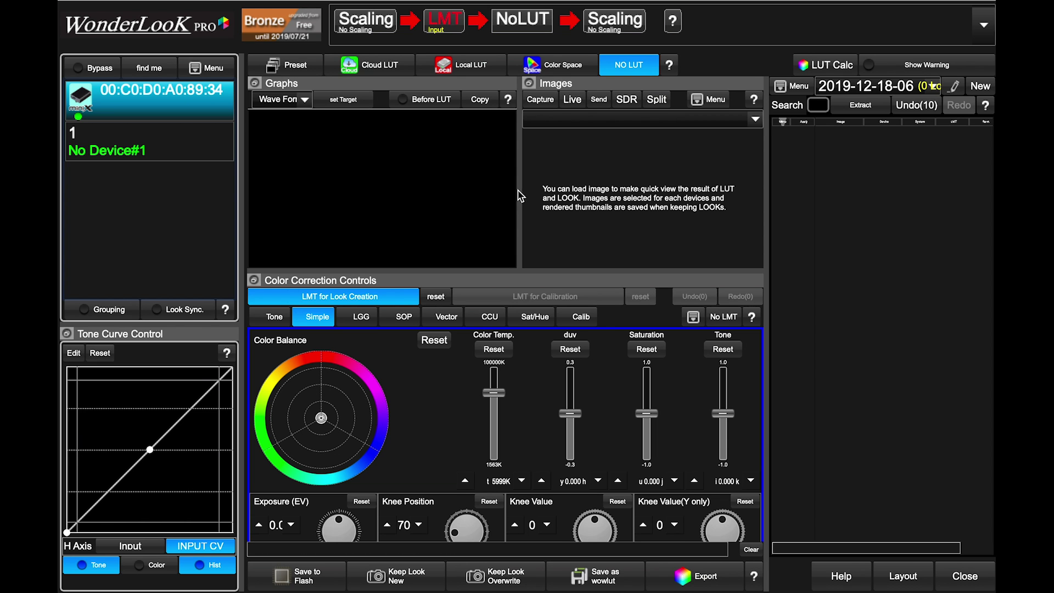
- Show the Live camera feed, then try and reset both the Color Temp slider and the tone curve
left_click(572, 100)
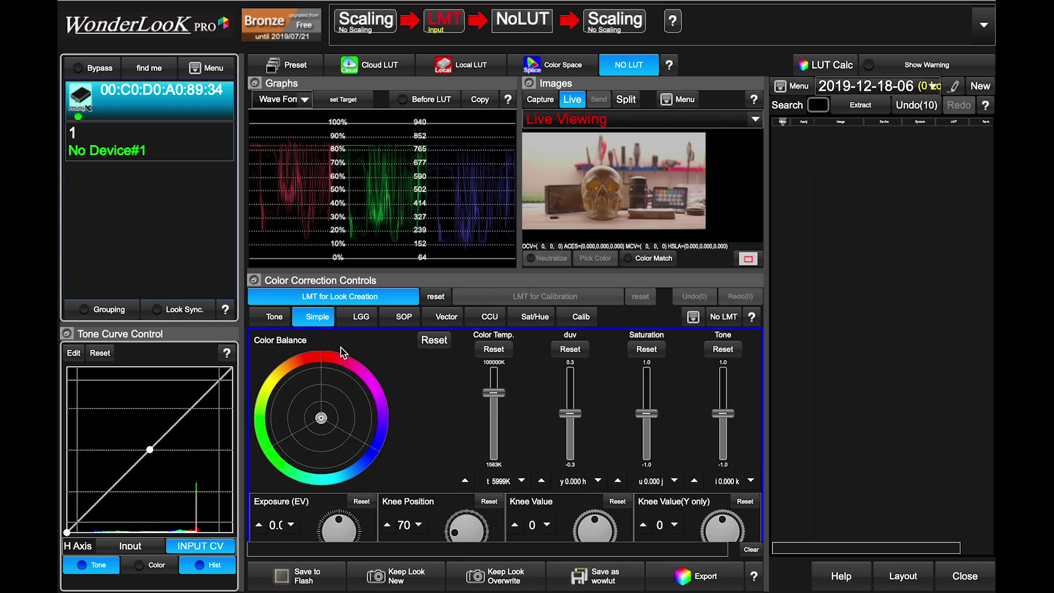
mouse_move(497, 396)
left_mouse_down()
mouse_move(497, 433)
mouse_move(497, 385)
left_mouse_up()
left_click(491, 350)
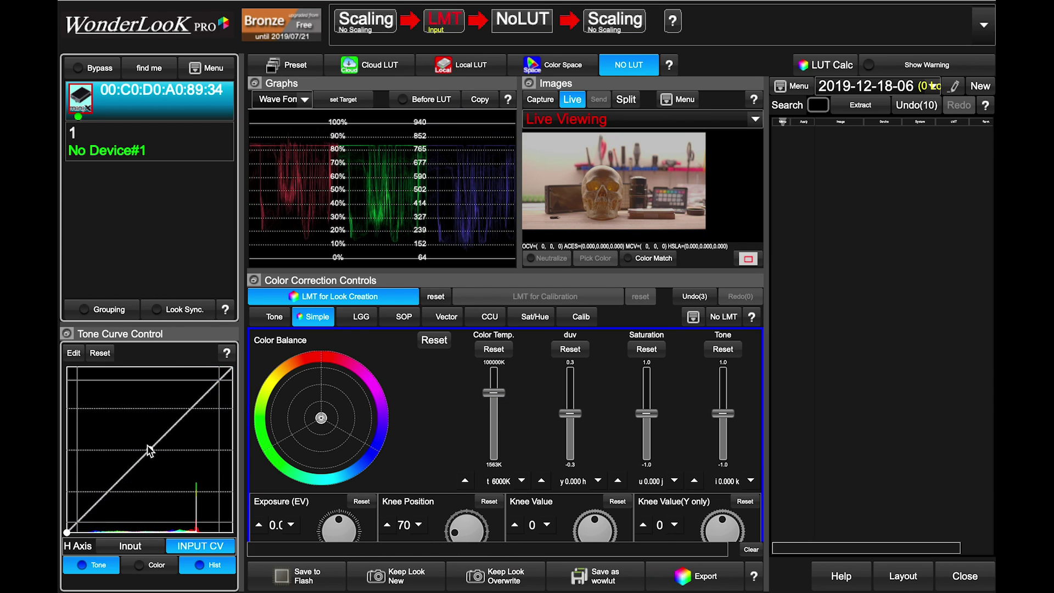
left_click_drag(140, 435, 156, 429)
left_click(100, 352)
- Display the RGB values table for a pixel of the S-curved image, with readings near 802/694/548
mouse_move(650, 243)
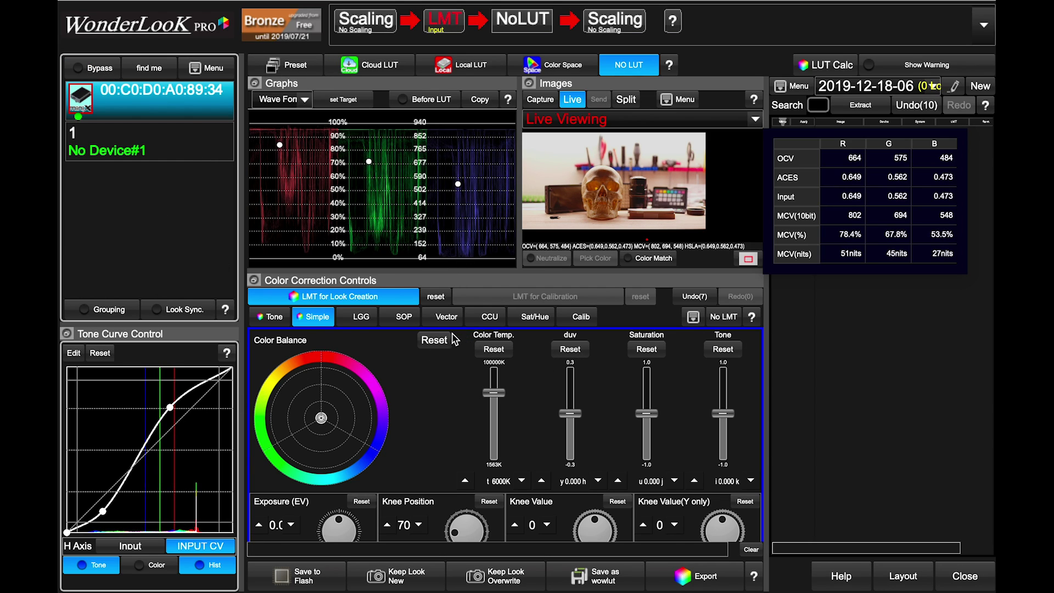
- Set lift to R -1.102, G -0.994, B -0.903, keep gain neutral, and raise saturation slightly
left_click(362, 318)
left_click_drag(325, 404, 328, 411)
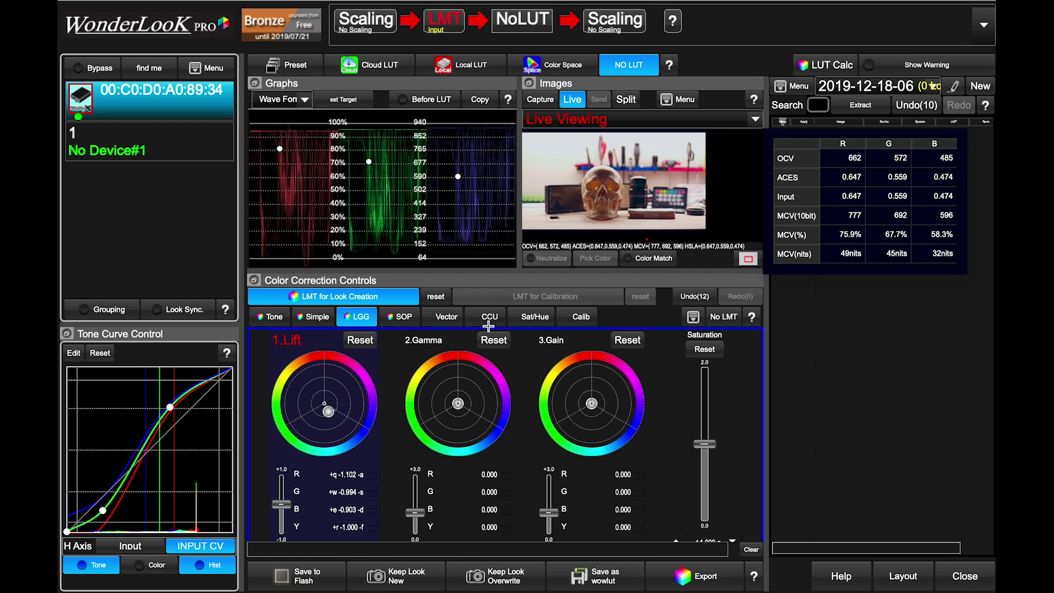
left_click_drag(591, 404, 584, 393)
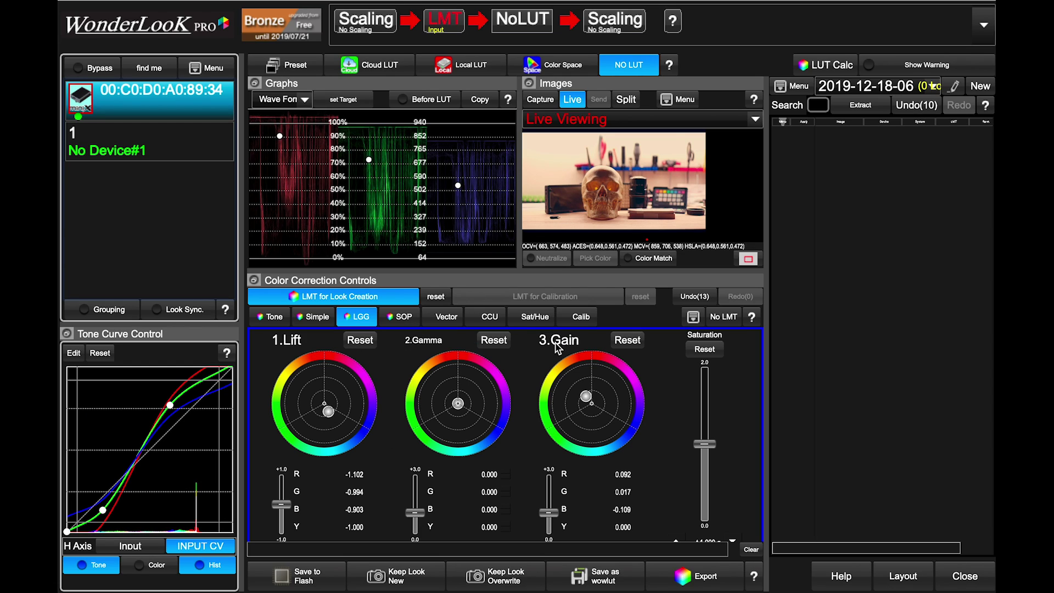
left_click(616, 341)
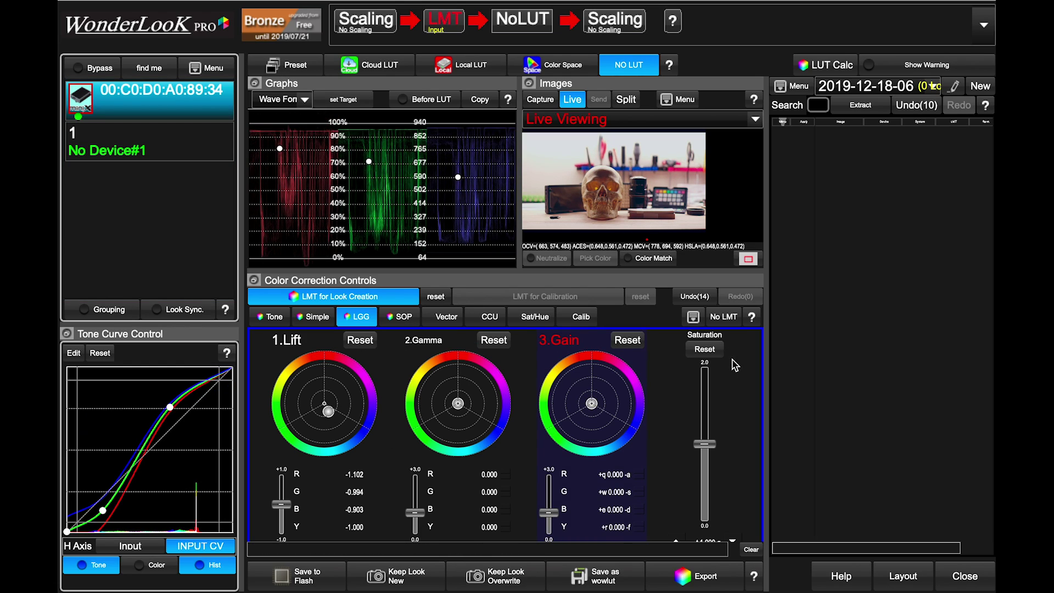
left_click_drag(708, 449, 706, 427)
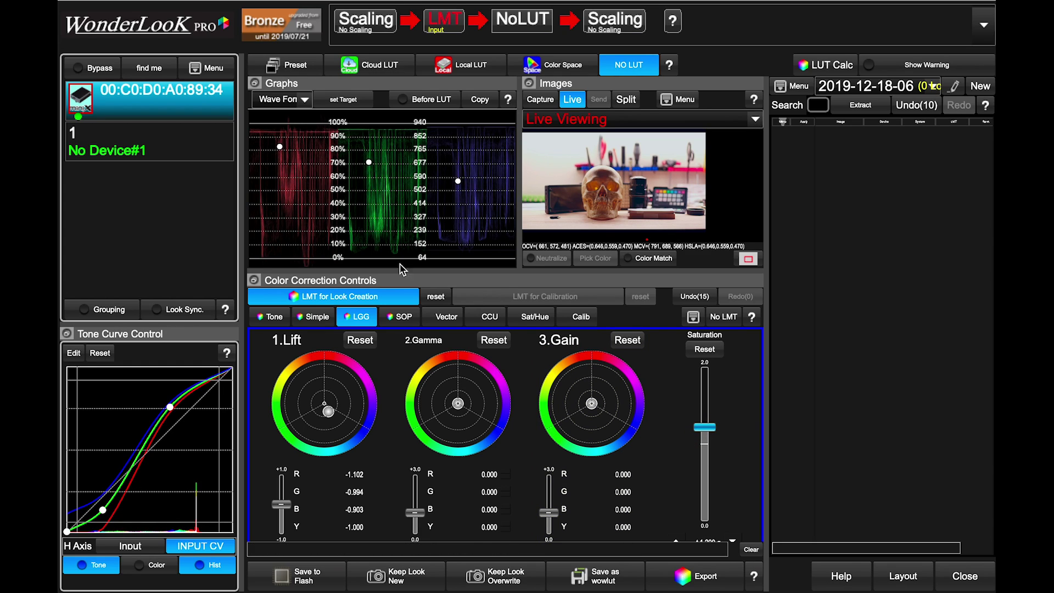
- Toggle Bypass to compare the grade with the original, leaving the grade on
left_click(100, 71)
left_click(100, 71)
left_click(101, 70)
left_click(93, 78)
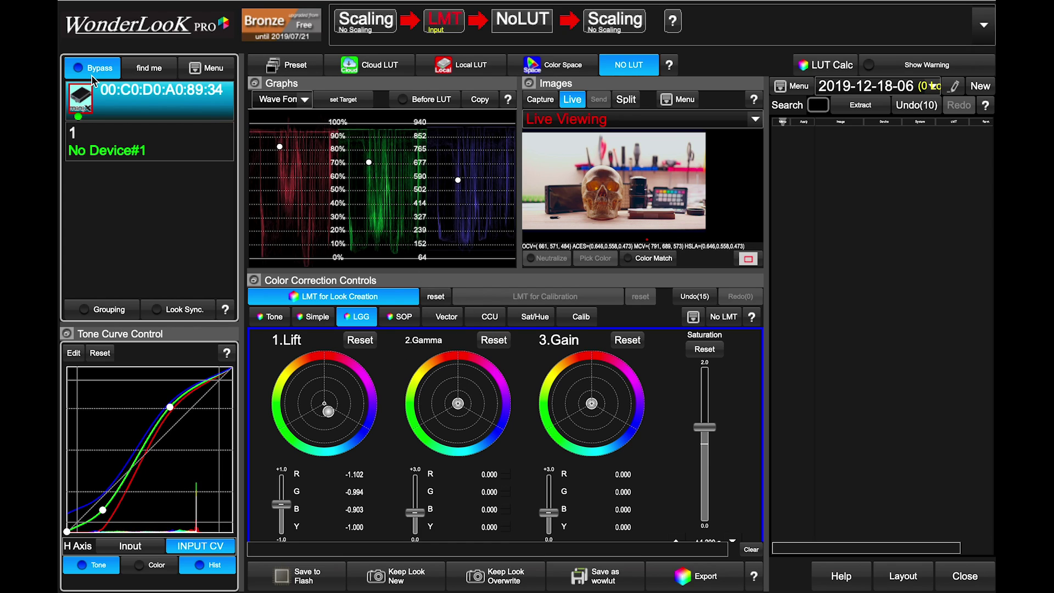
left_click(100, 72)
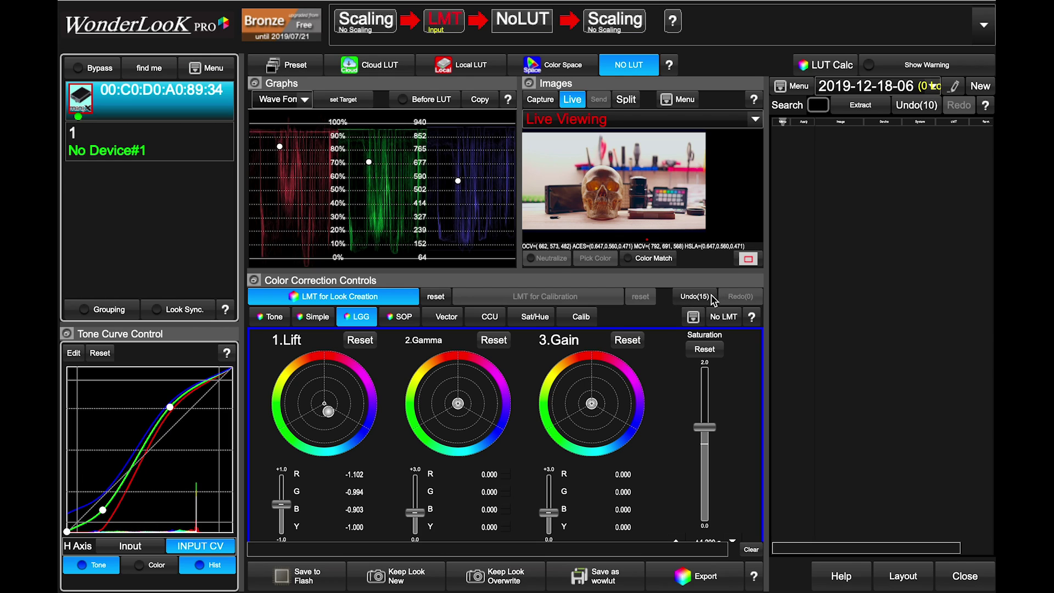
- Export the current look to a DaVinci (*.cube) LUT file saved as 'Rb contrast'
left_click(693, 577)
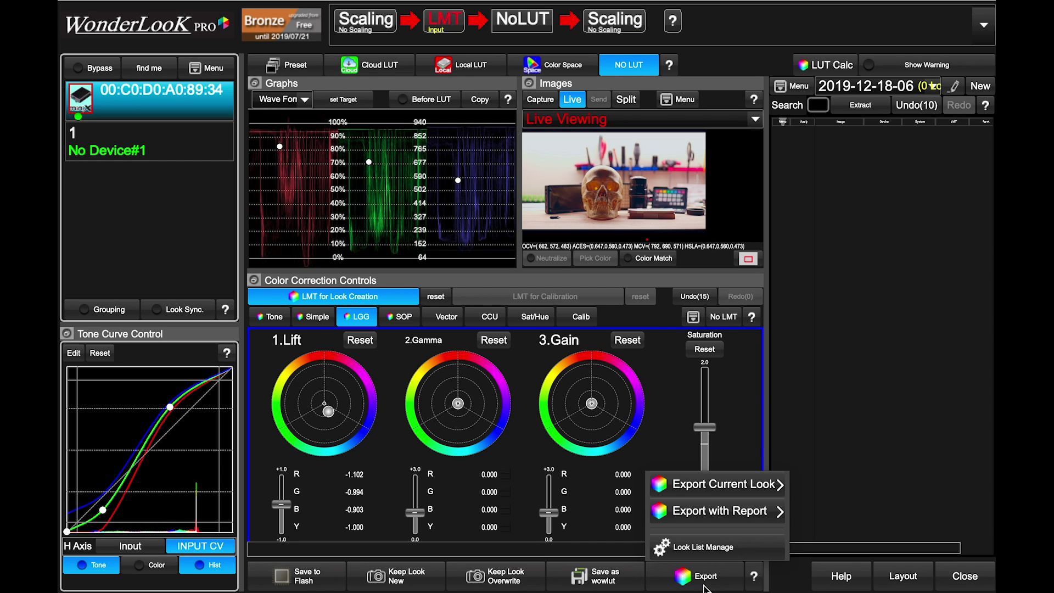
mouse_move(745, 486)
left_click(850, 486)
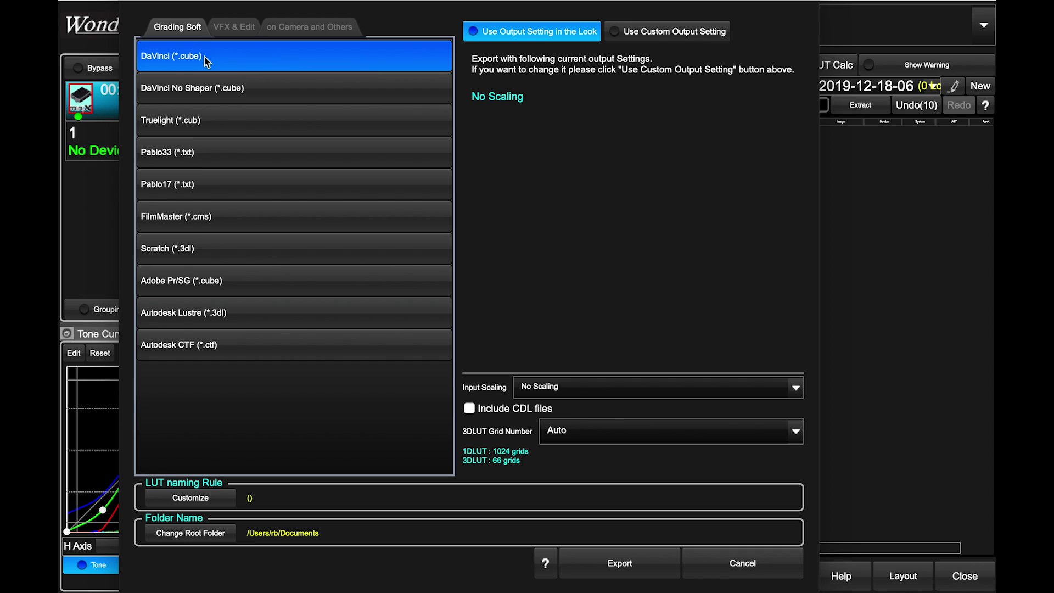
left_click(626, 574)
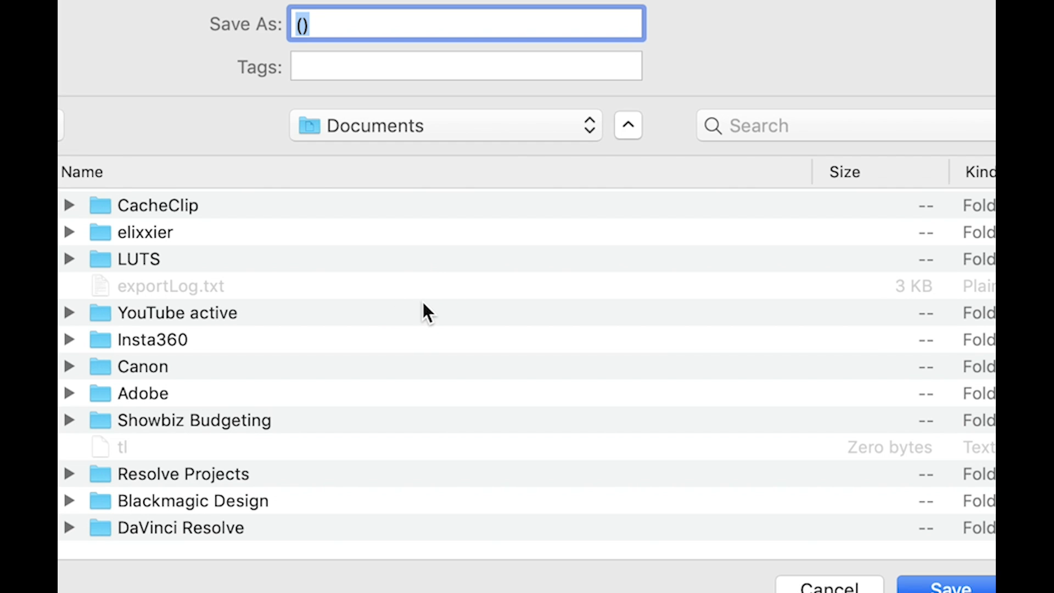
type("Rb ")
type("contrast")
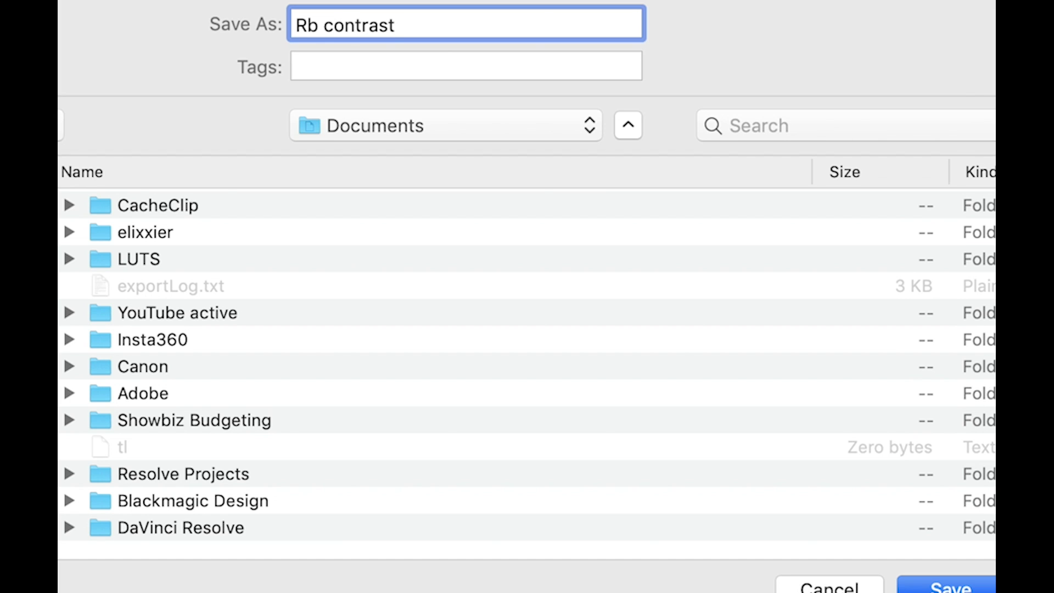
key("Return")
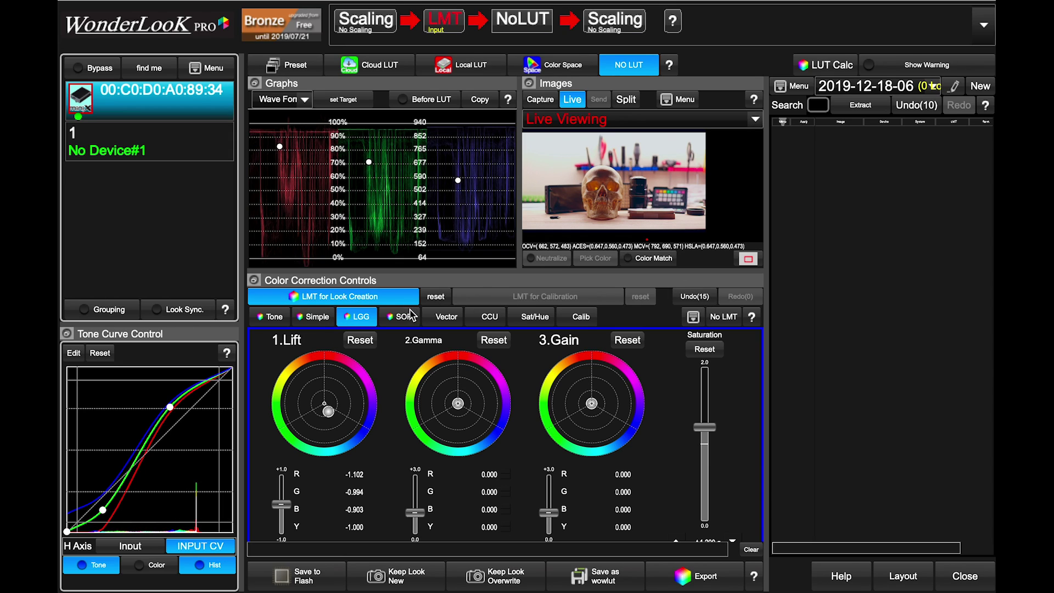
- Reset the LMT grade to neutral and open the Cloud LUT Download dialog for the Canon C300 Mark2
left_click(435, 296)
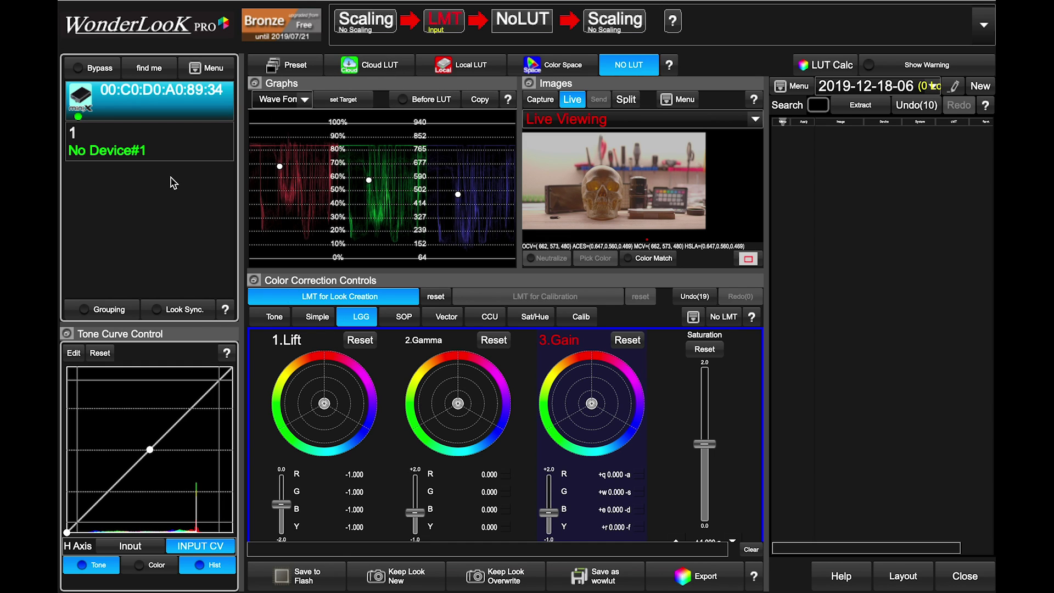
left_click(376, 67)
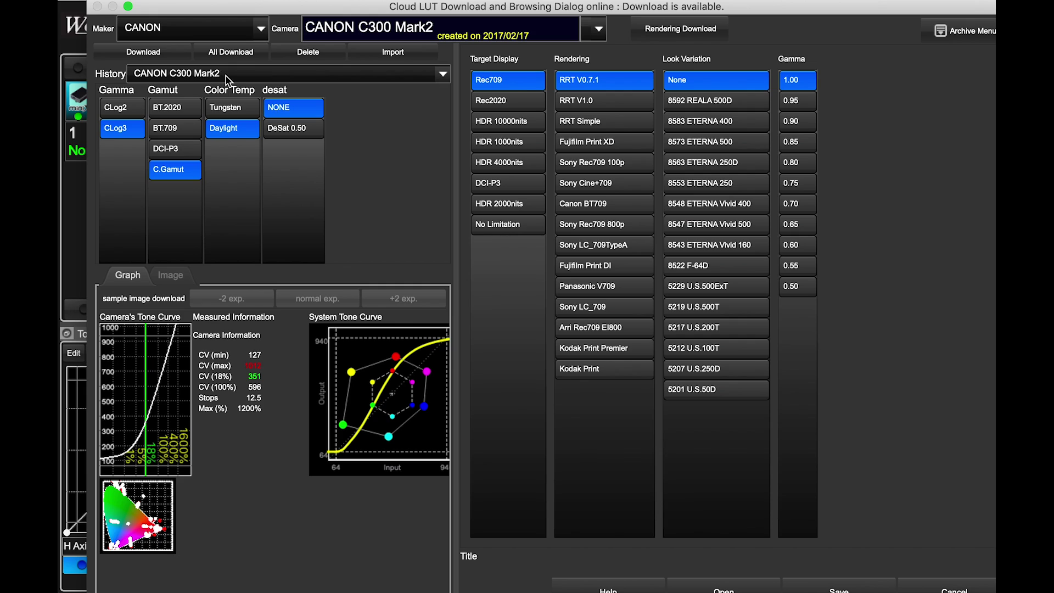
- Keep CLog3 gamma and Daylight, target Rec709, and set rendering to RRT Simple
left_click(117, 110)
left_click(121, 130)
left_click(230, 110)
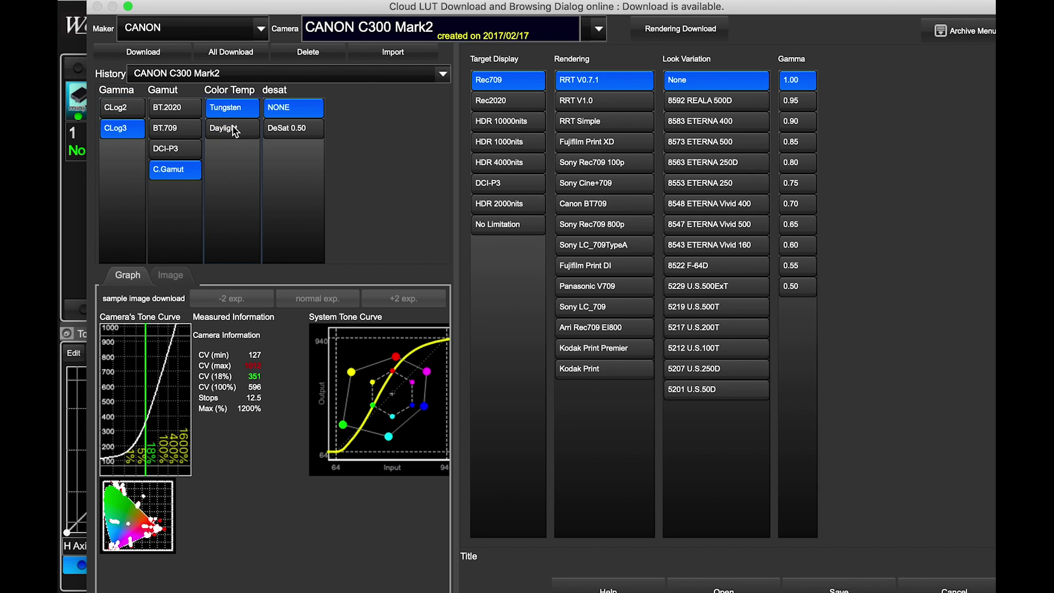
left_click(230, 129)
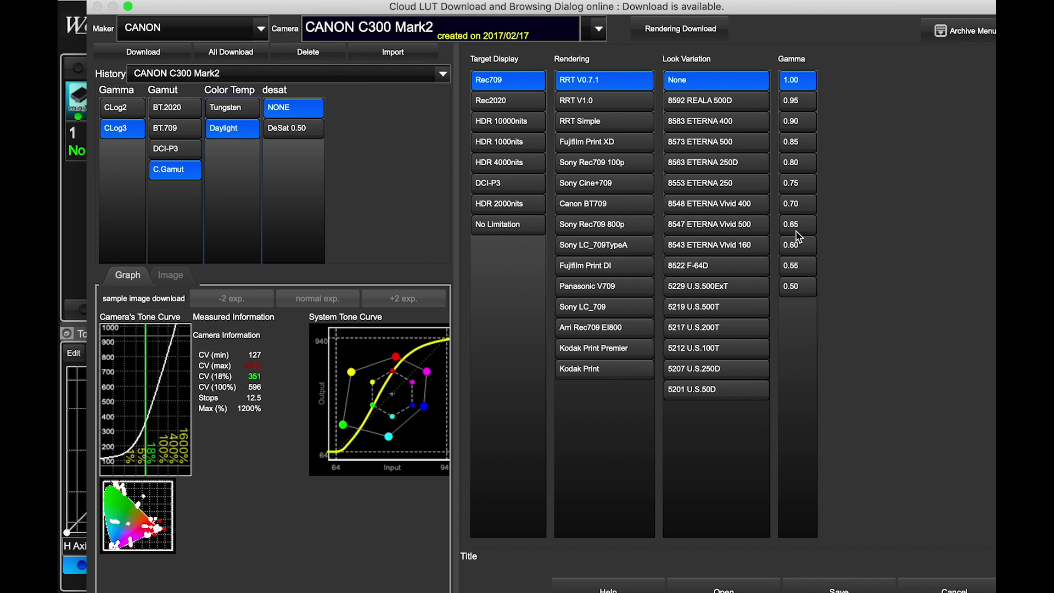
left_click(501, 91)
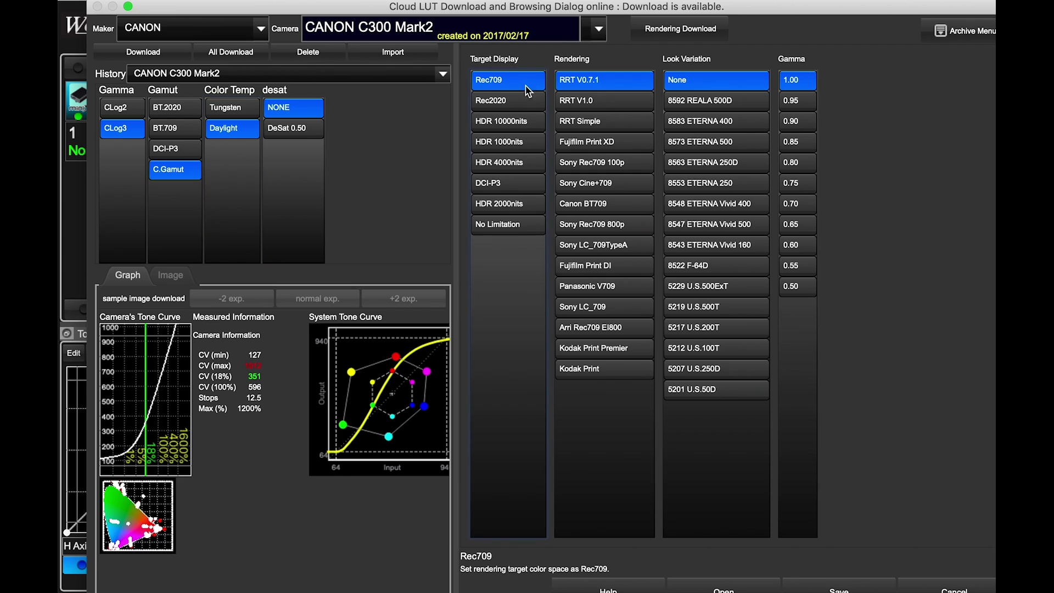
left_click(616, 102)
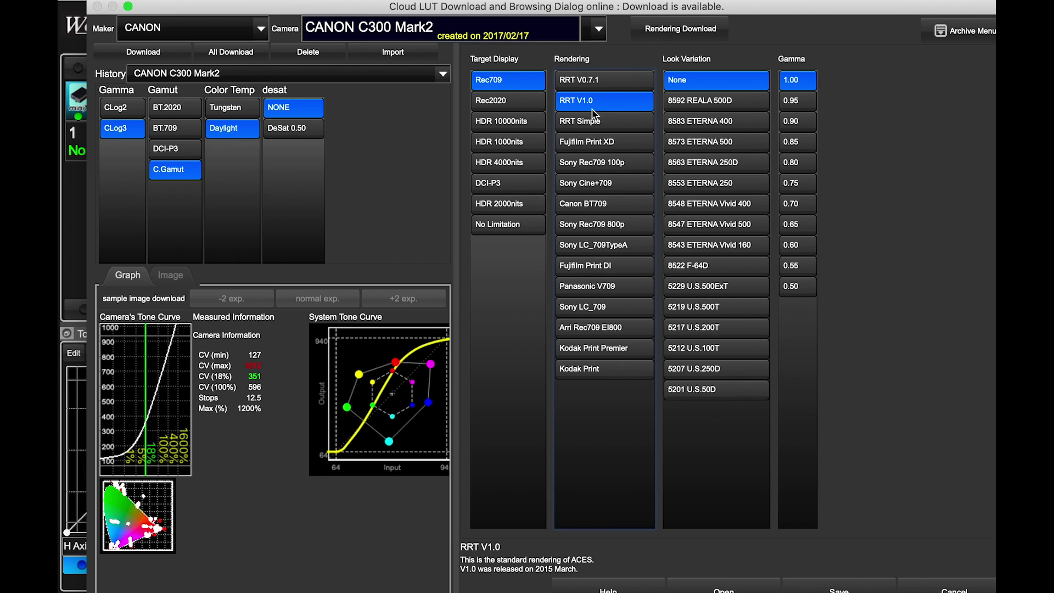
left_click(620, 121)
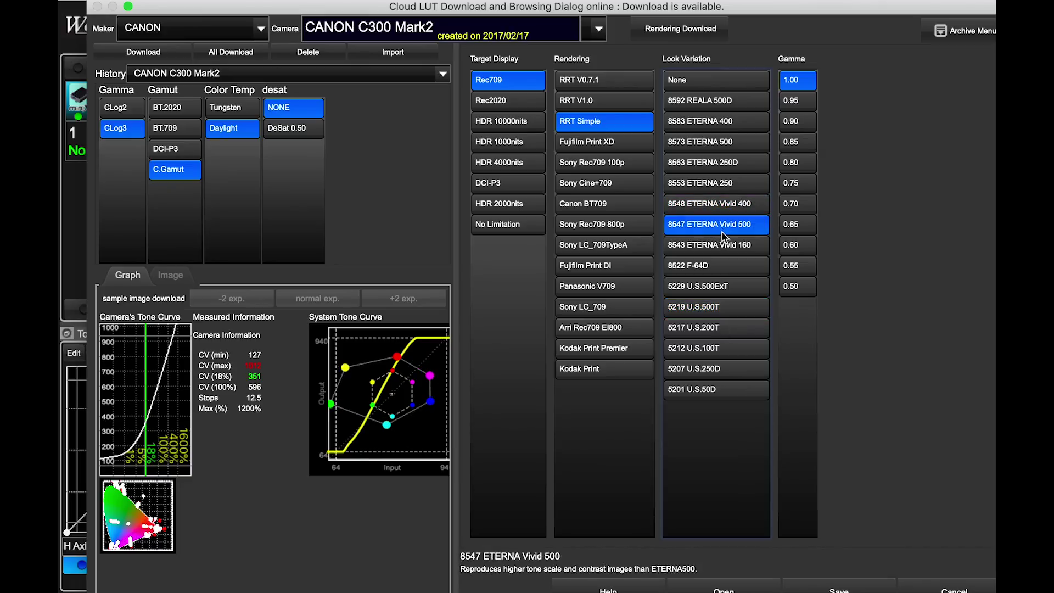
- Preview the ETERNA, REALA and U.S. film look variations, then set Look Variation back to None
left_click(725, 245)
left_click(723, 144)
left_click(722, 106)
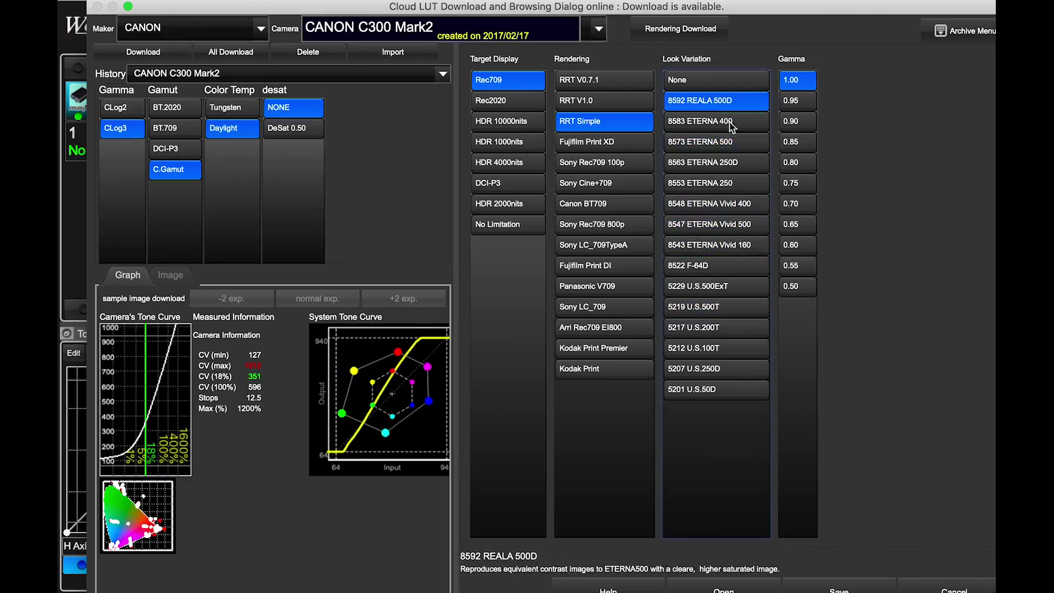
left_click(715, 351)
left_click(708, 369)
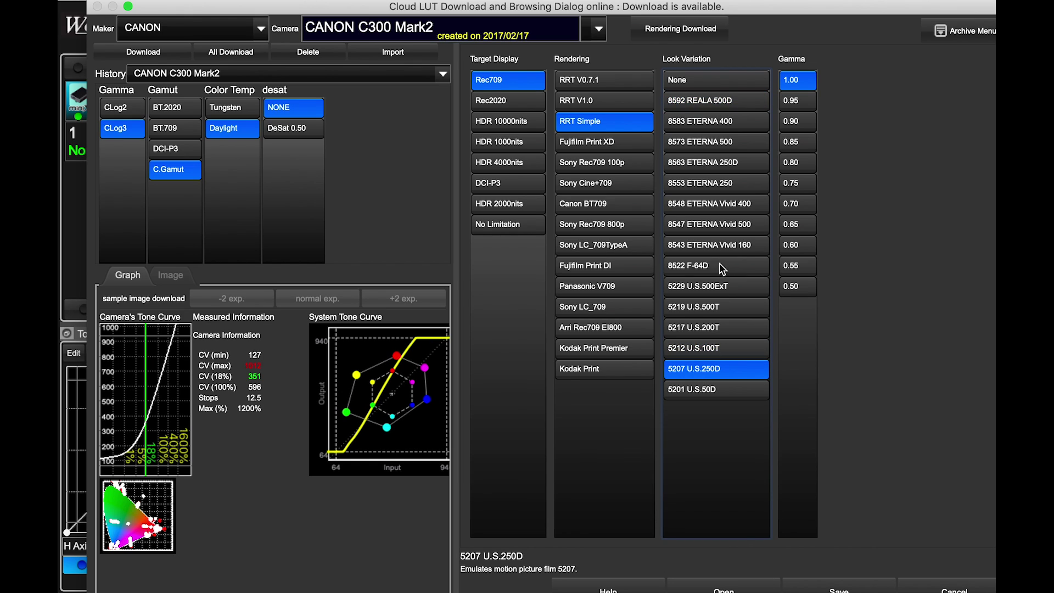
left_click(707, 391)
left_click(701, 375)
left_click(708, 80)
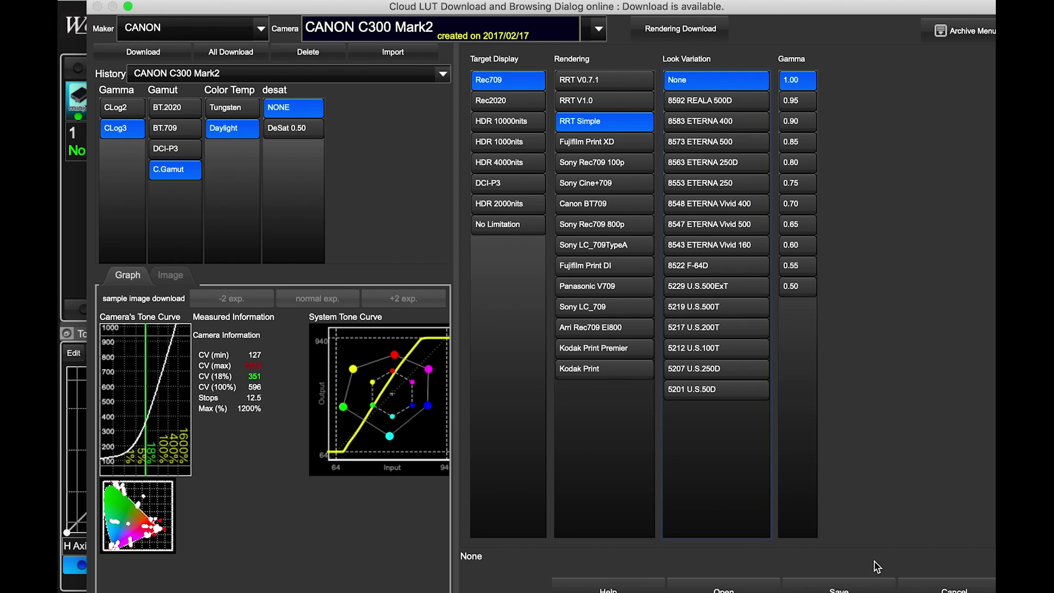
- Load the C300 Mark2 CLog3 LUT with ACEScct grading, open the export options, and turn Bypass off
left_click(744, 589)
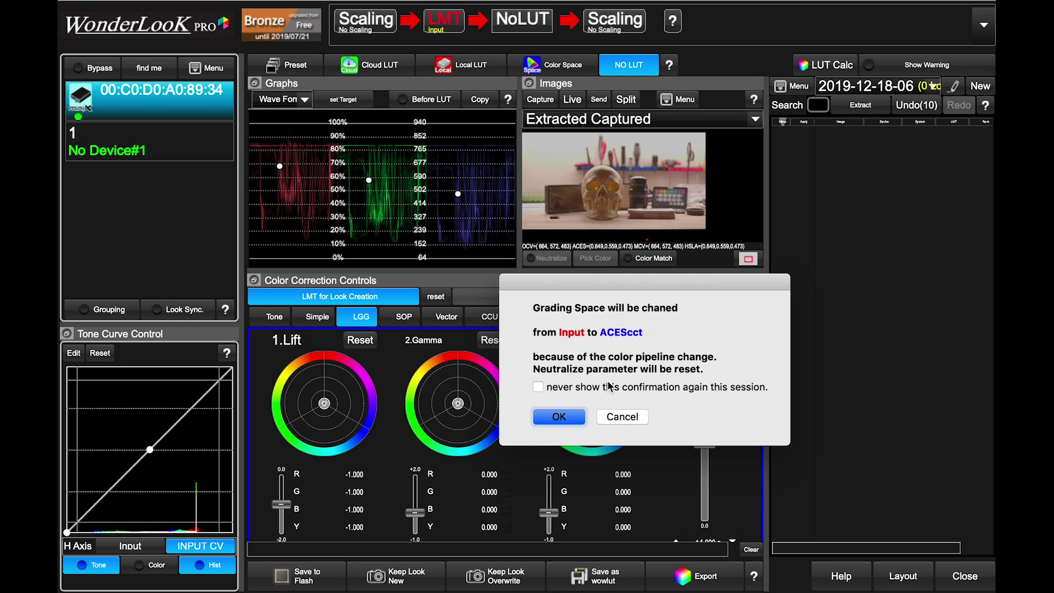
left_click(559, 420)
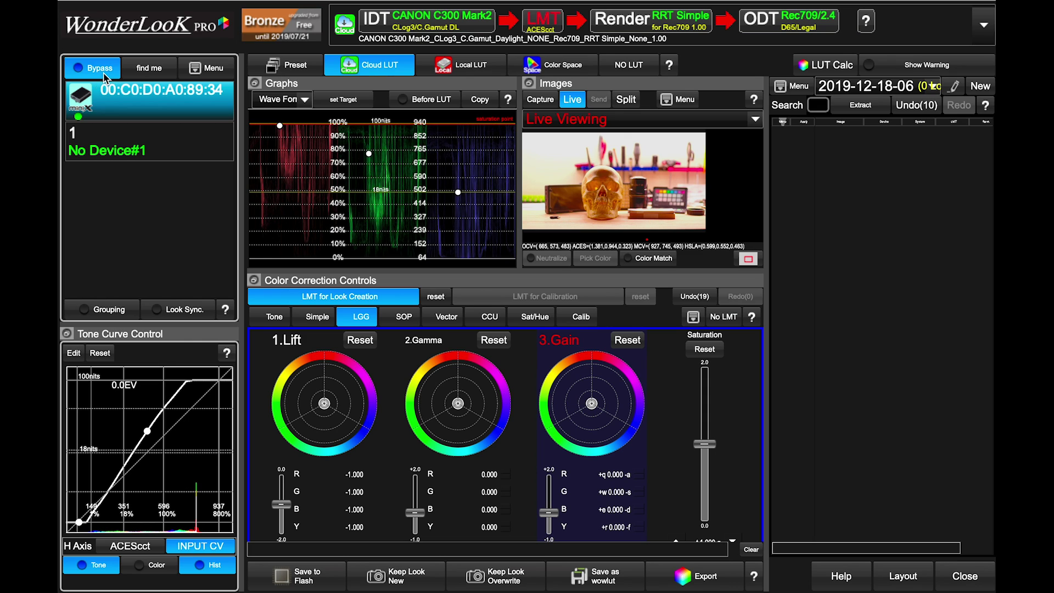
left_click(692, 557)
left_click(100, 71)
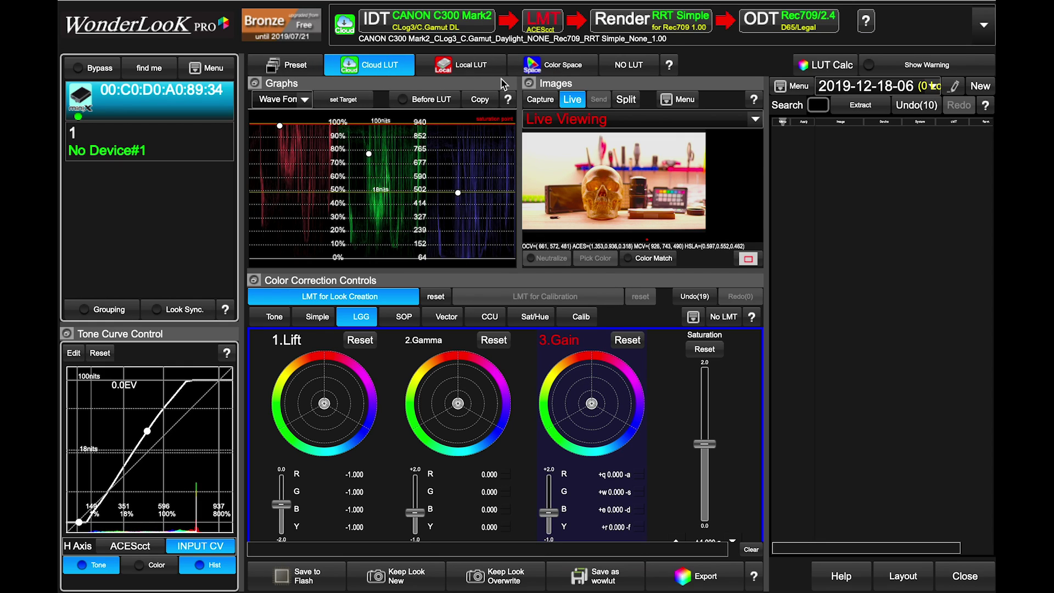
- Remove the cloud LUT pipeline and load the local LUT 'Aries Clog3.cube'
left_click(628, 67)
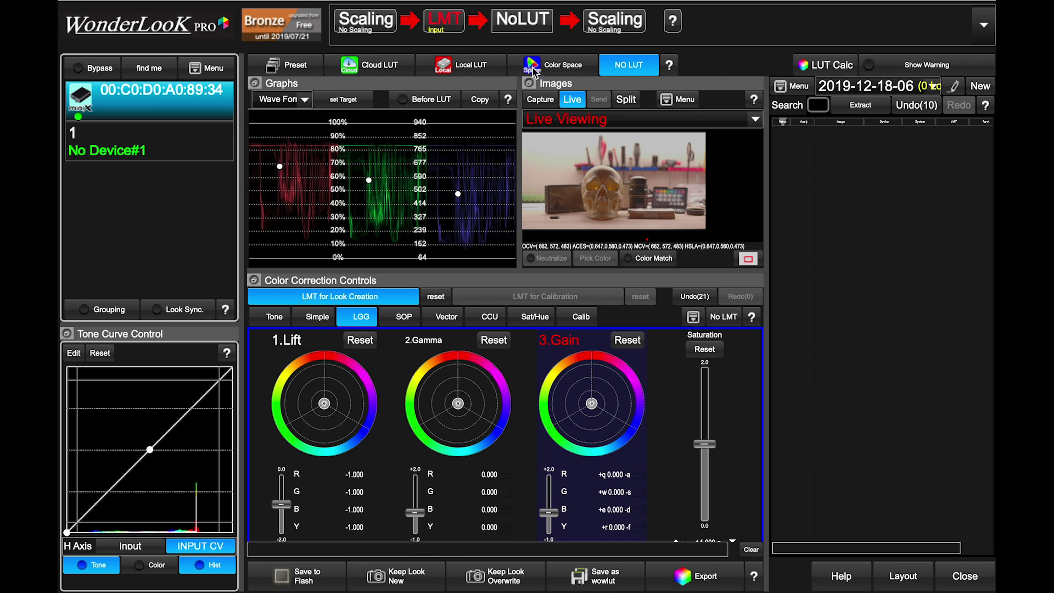
left_click(462, 70)
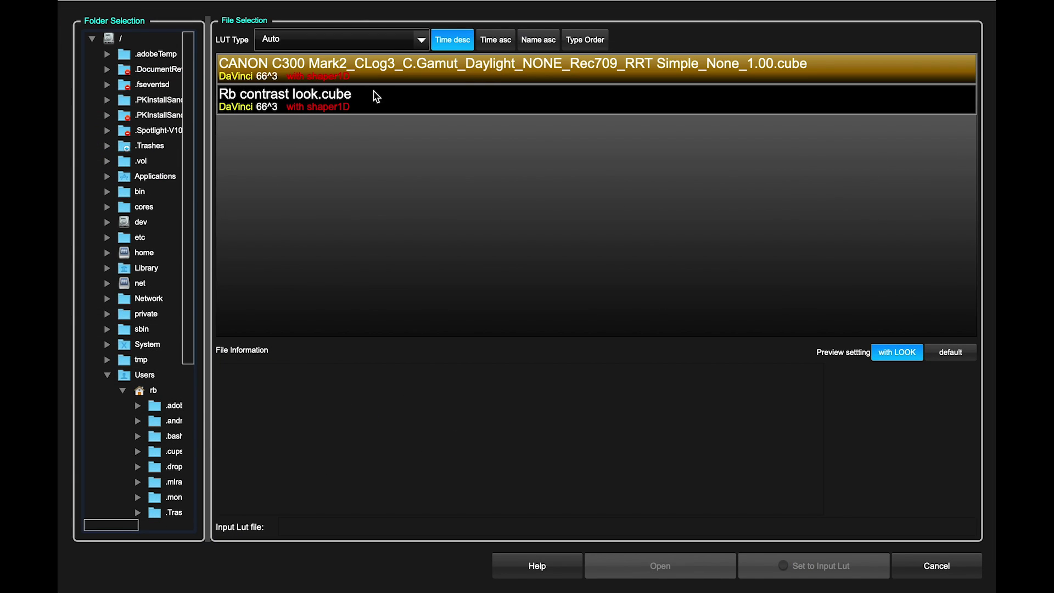
key("Escape")
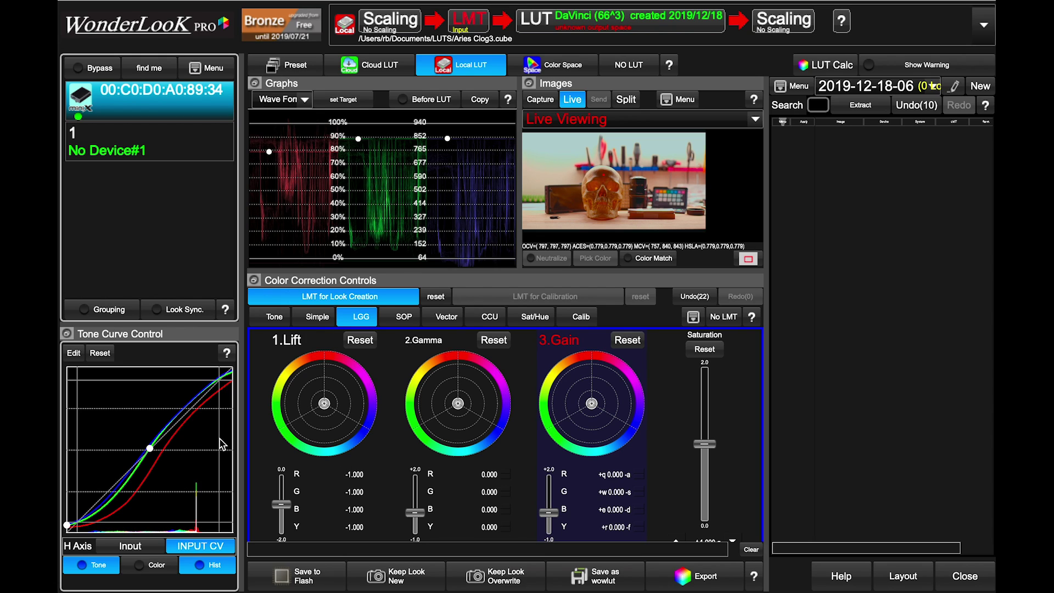
- Raise the middle tone-curve point to brighten midtones and lower Color Temp to about 5025K
left_click(274, 317)
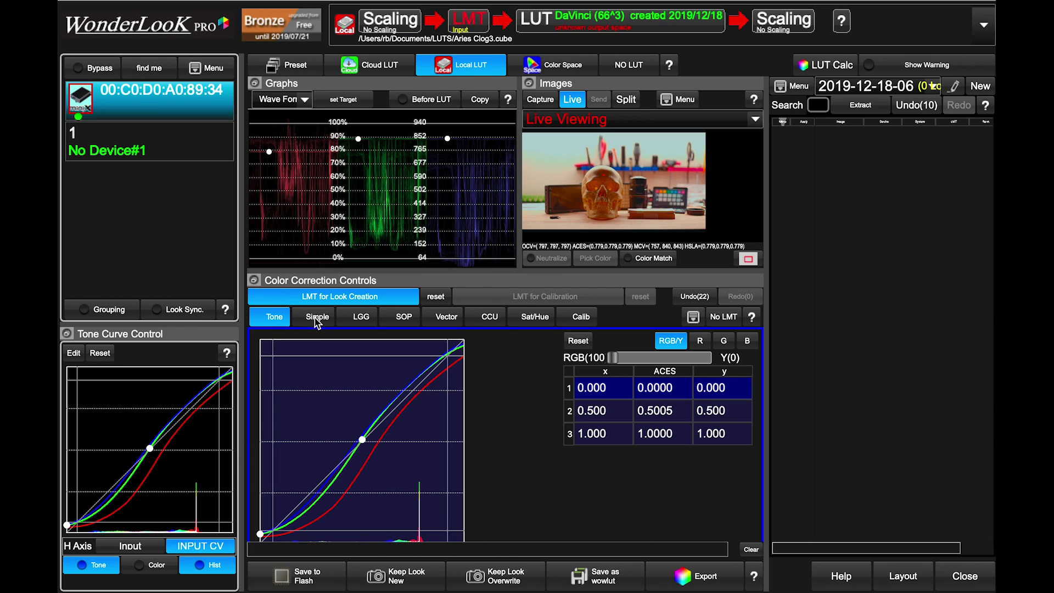
left_click(317, 317)
left_click(281, 317)
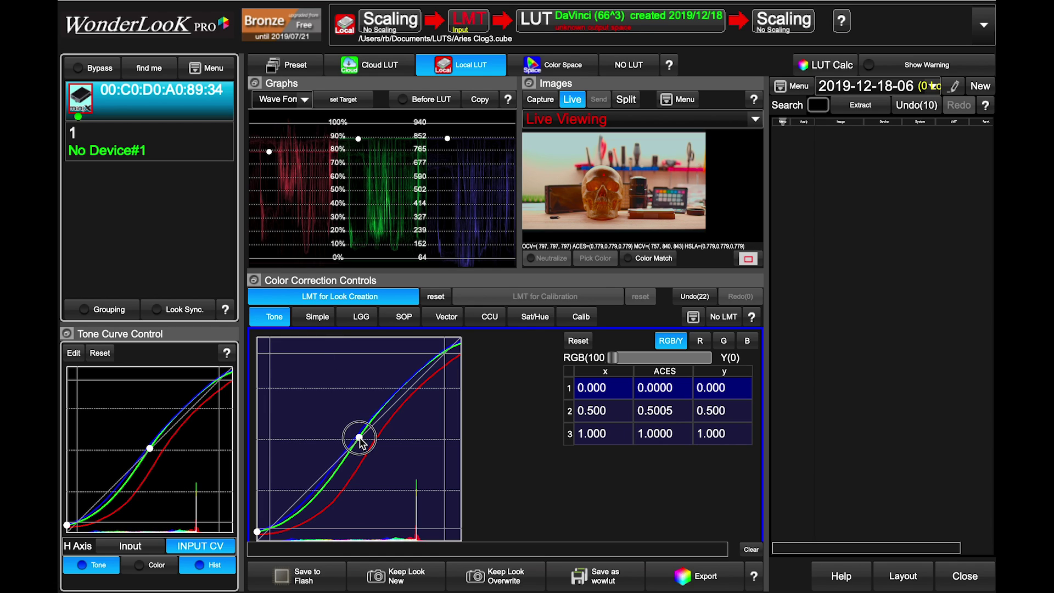
left_click_drag(149, 449, 152, 436)
left_click(323, 314)
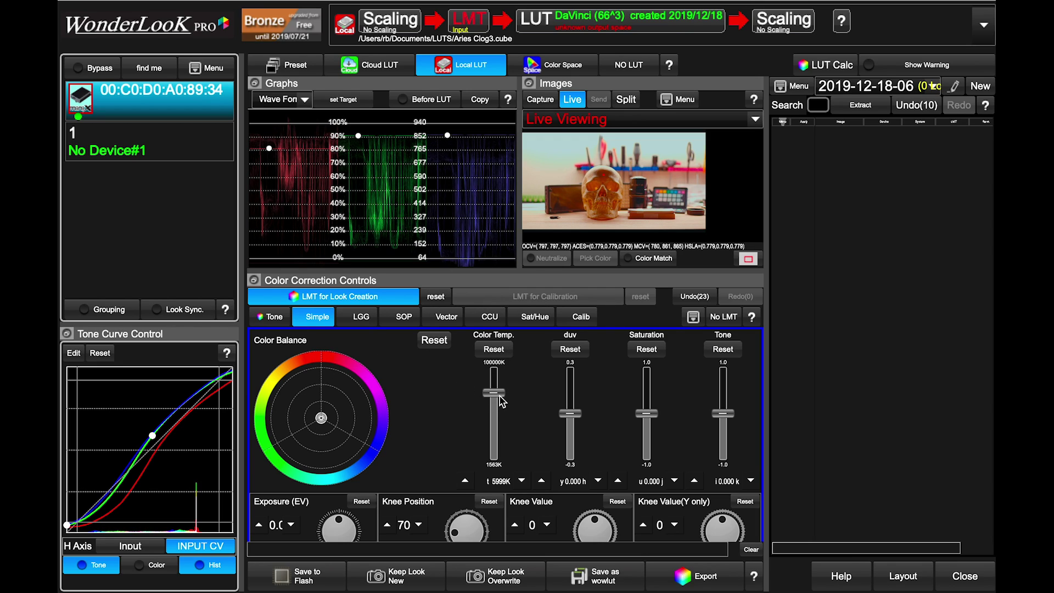
left_click_drag(499, 396, 495, 394)
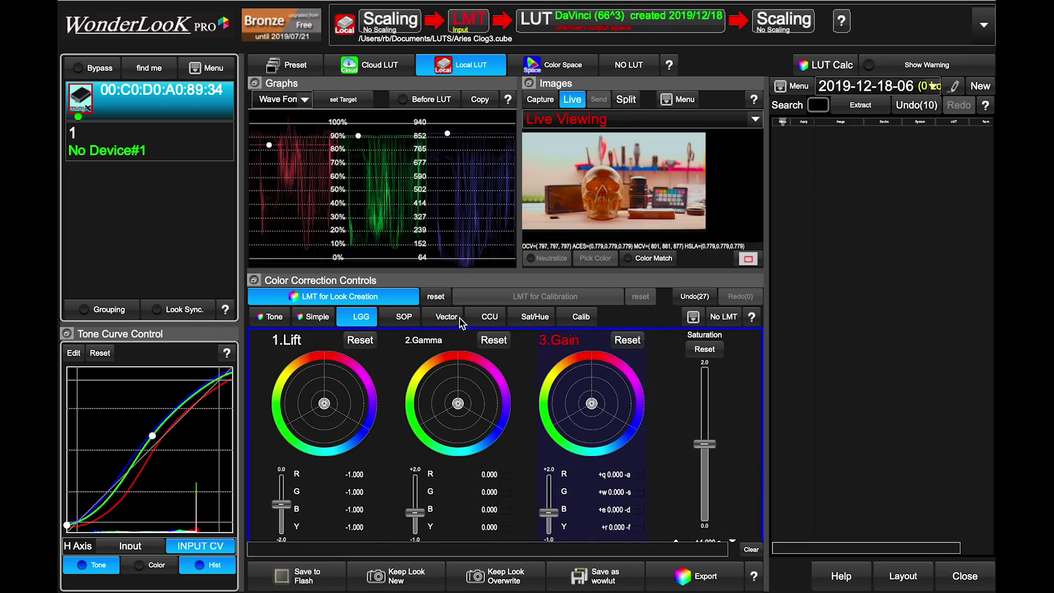
- Bring up the Sat/Hue tab's Vector wheels for hue, saturation and brightness
left_click(534, 318)
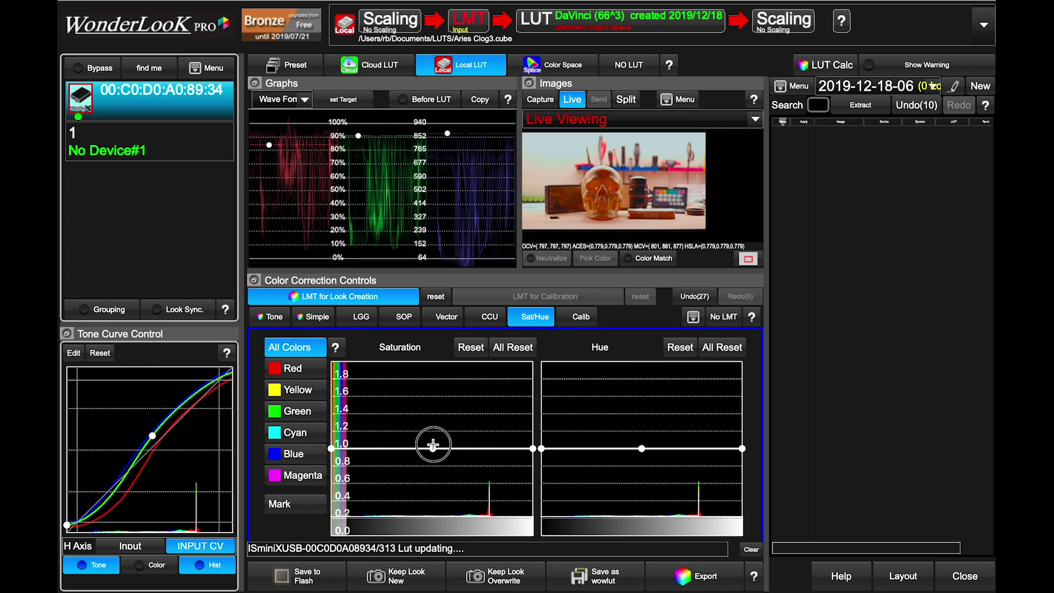
left_click(447, 317)
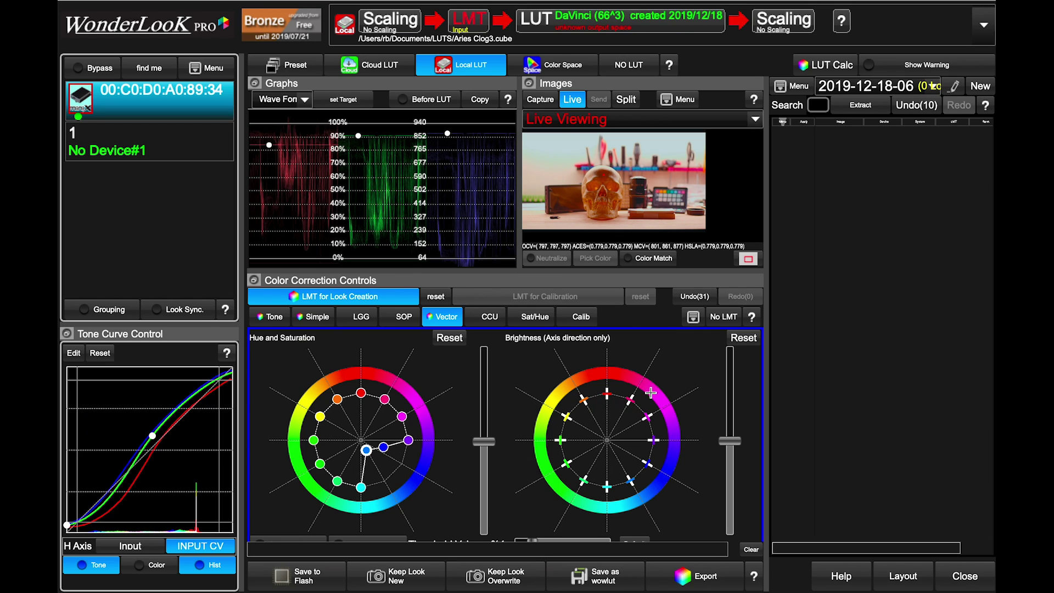
- Darken the magentas on the Brightness wheel and nudge the tone curve midpoint up-left
mouse_move(644, 412)
left_mouse_down()
mouse_move(630, 425)
mouse_move(649, 366)
left_mouse_up()
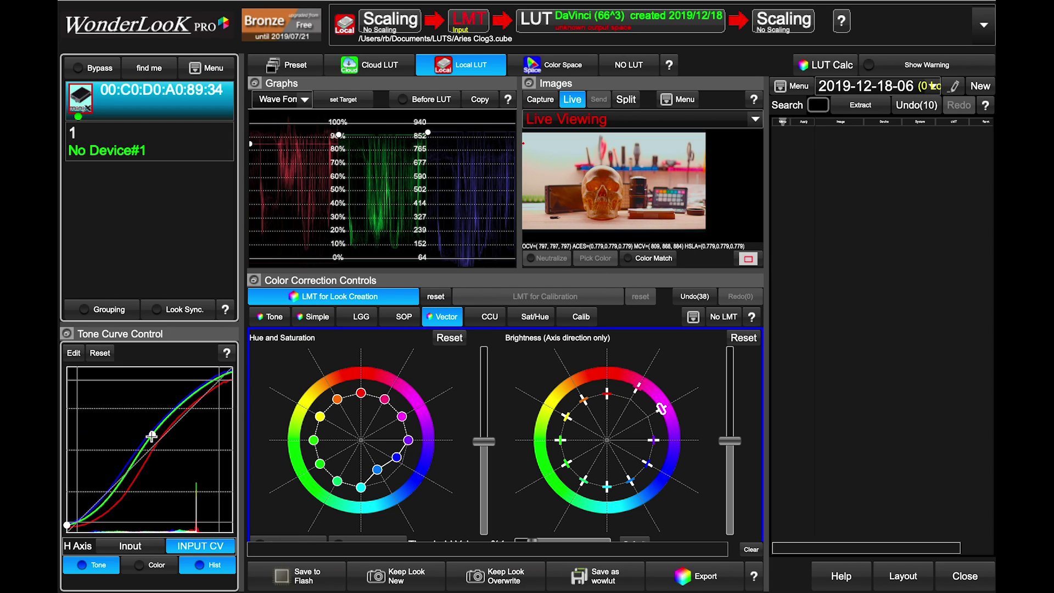
left_click_drag(151, 435, 148, 434)
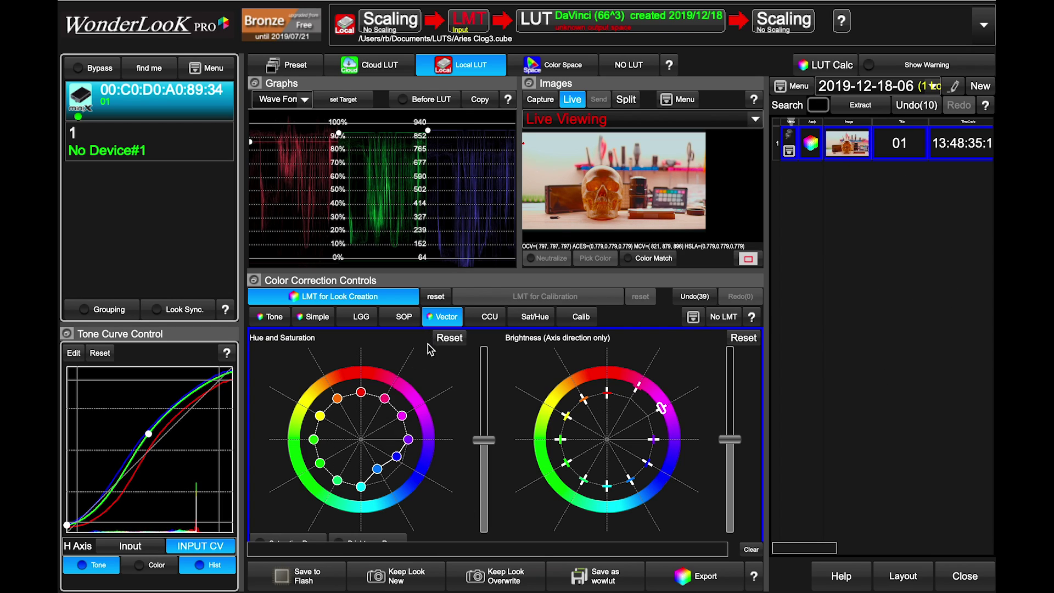
- Reset the hue/saturation and brightness vector wheels and slightly shift the tone curve midpoint
left_click(454, 339)
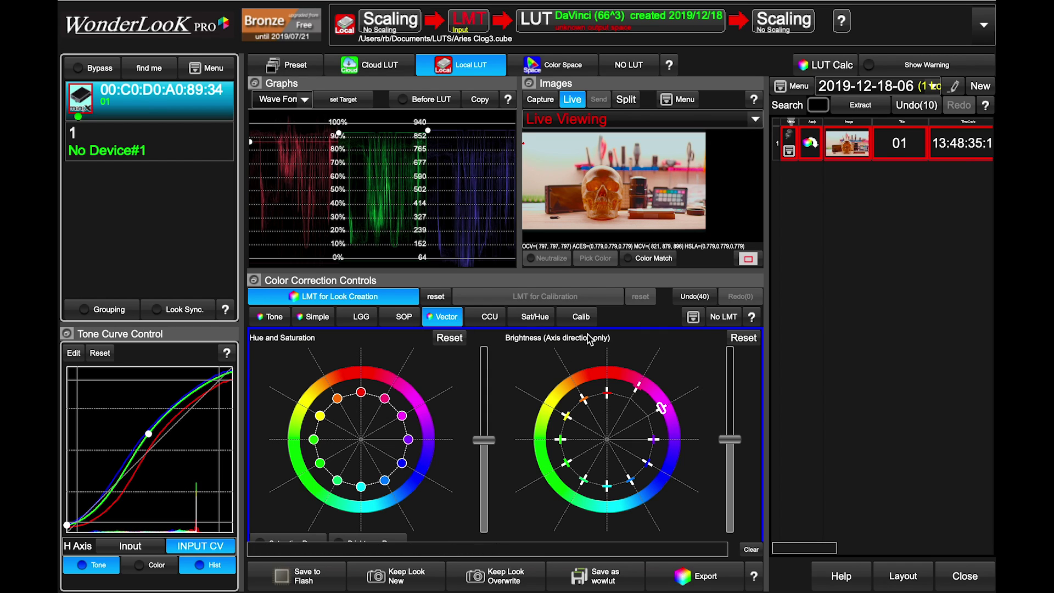
left_click(743, 339)
left_click(274, 317)
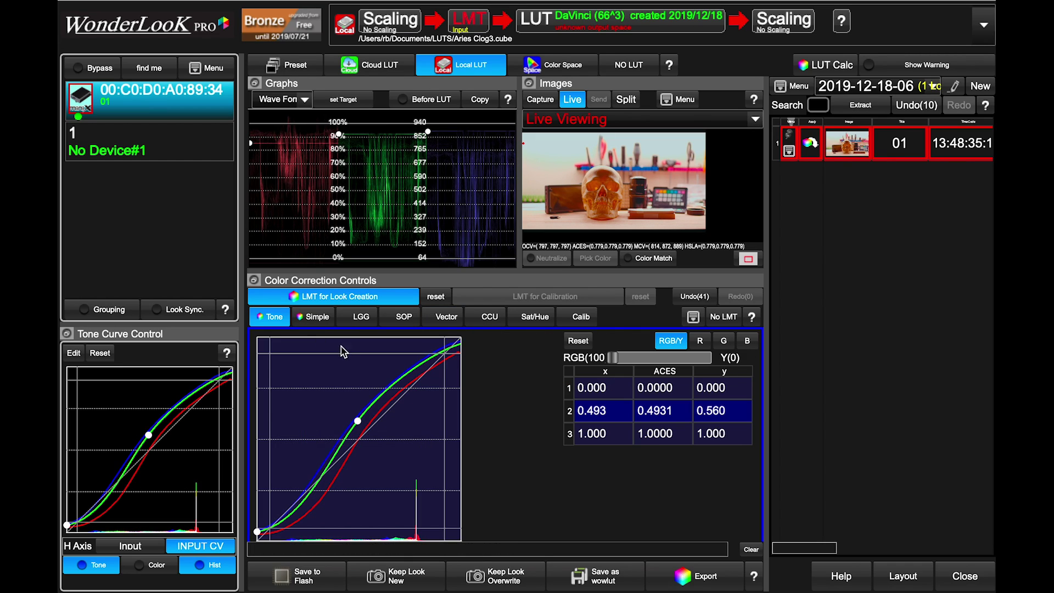
left_click_drag(360, 420, 352, 416)
- Lower the Simple Color Temp to about 5714K and save the grade as look 02
left_click(313, 317)
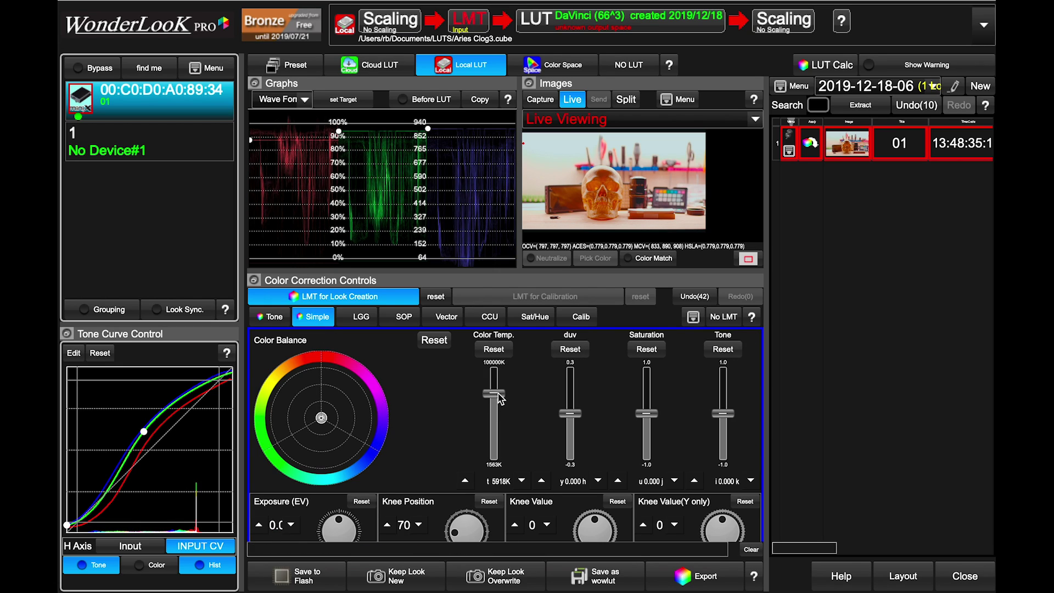
left_click_drag(497, 393, 497, 393)
left_click(421, 581)
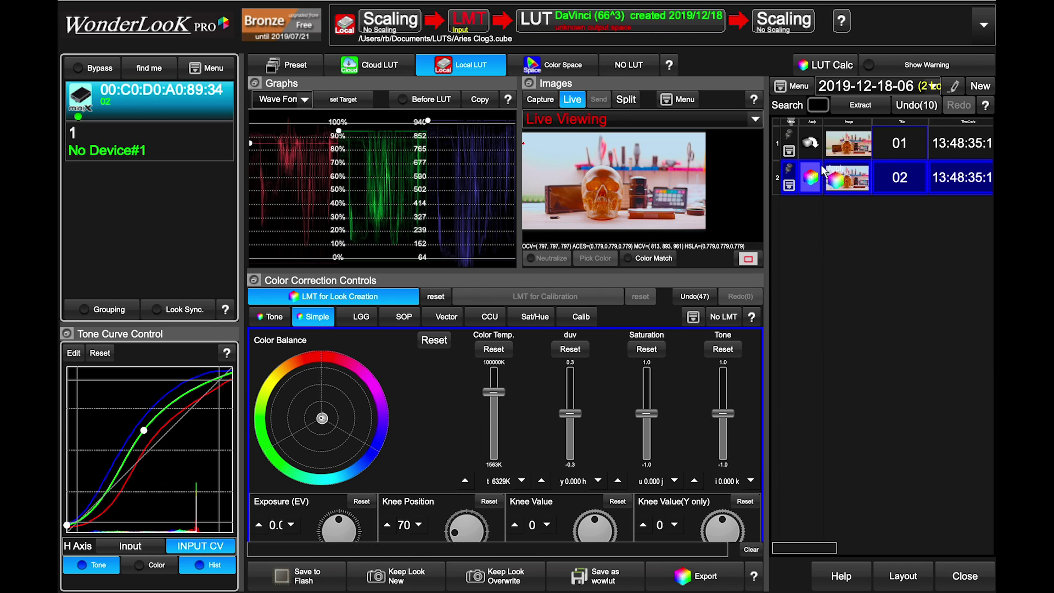
mouse_move(873, 204)
left_mouse_down()
mouse_move(896, 257)
mouse_move(717, 365)
mouse_move(830, 337)
mouse_move(948, 345)
left_mouse_up()
left_click(302, 102)
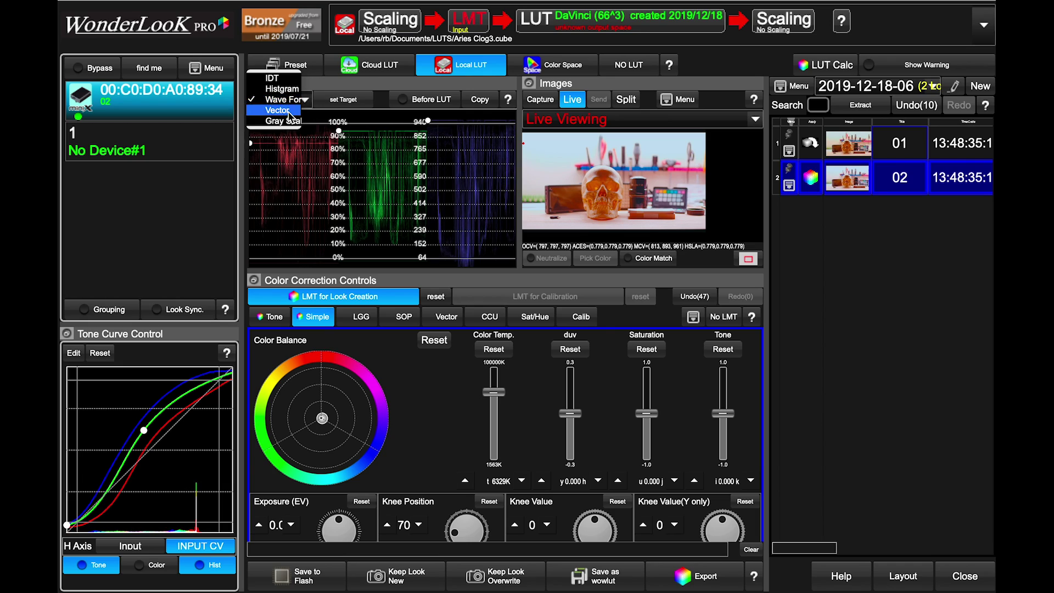
left_click(295, 109)
left_click(301, 101)
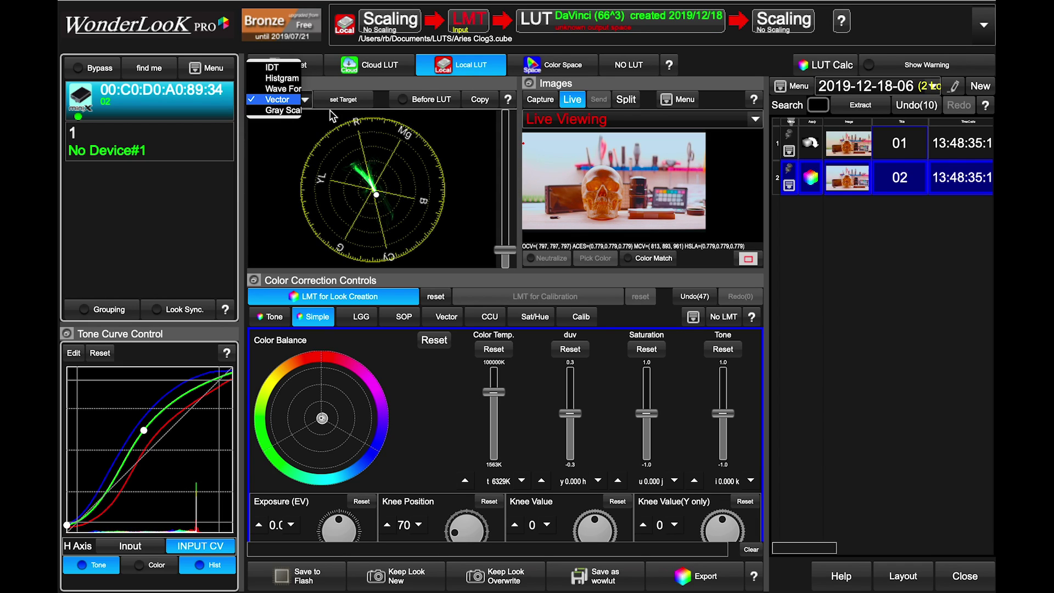
left_click(284, 79)
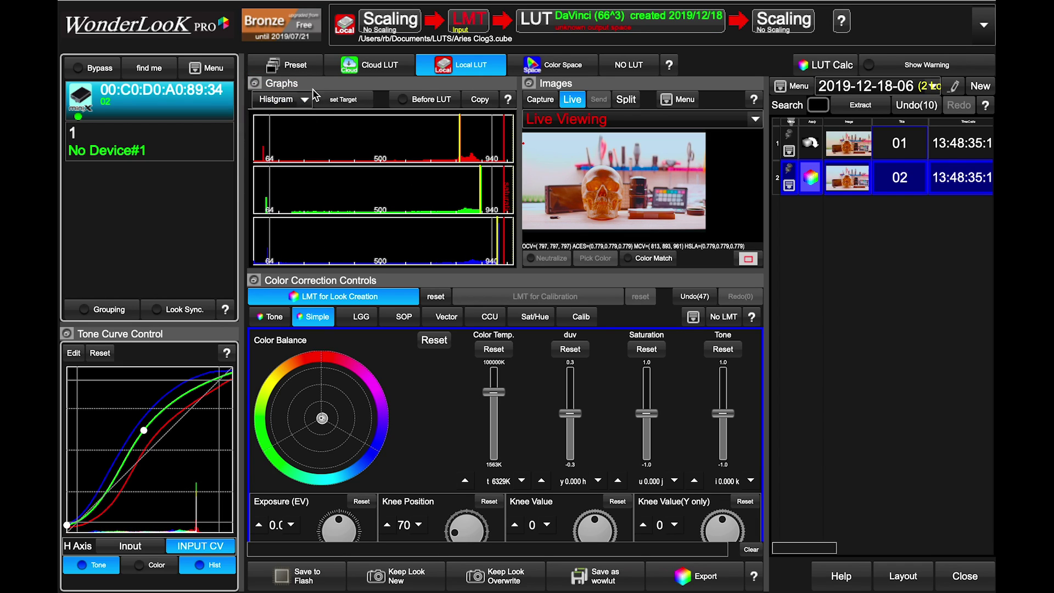
left_click(305, 100)
left_click(292, 111)
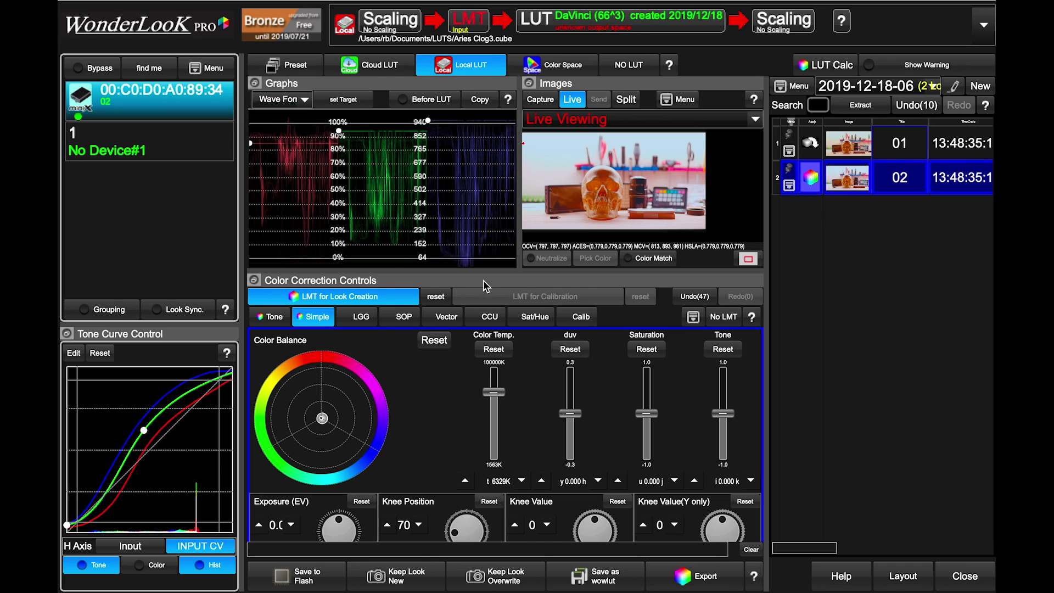
left_click(413, 102)
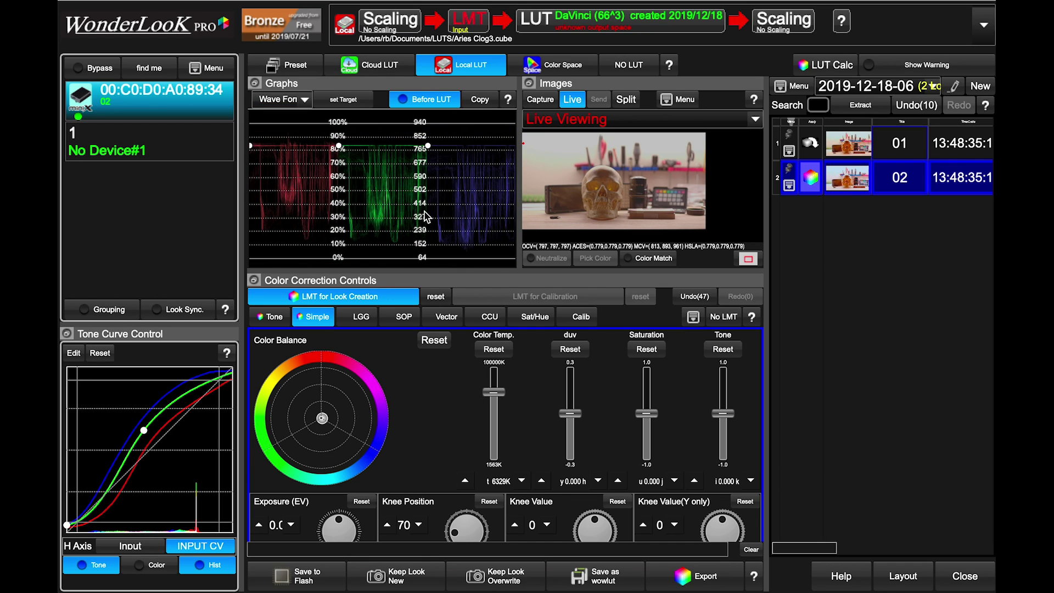
left_click(426, 99)
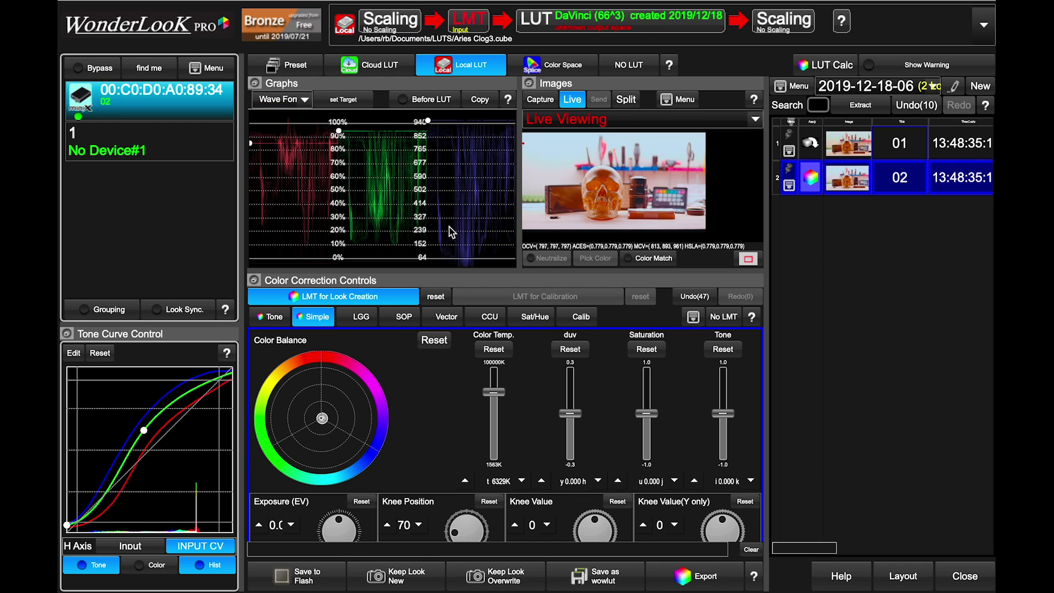
left_click(99, 70)
left_click(102, 74)
left_click(106, 75)
left_click(106, 75)
left_click(106, 74)
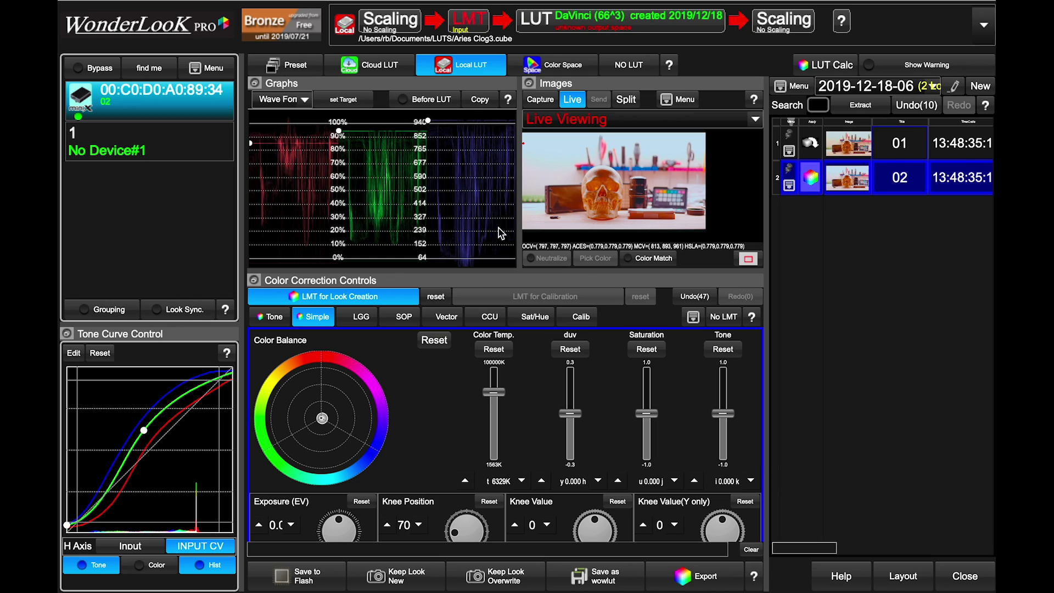